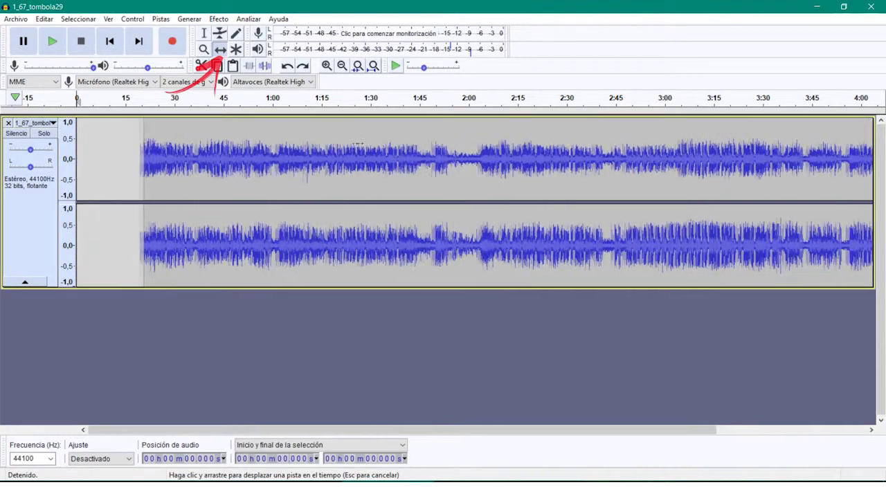
# - Shift the audio clip along the timeline with the Time Shift tool and settle its beginning at 0:00
pyautogui.moveTo(159, 154); pyautogui.dragTo(300, 148)
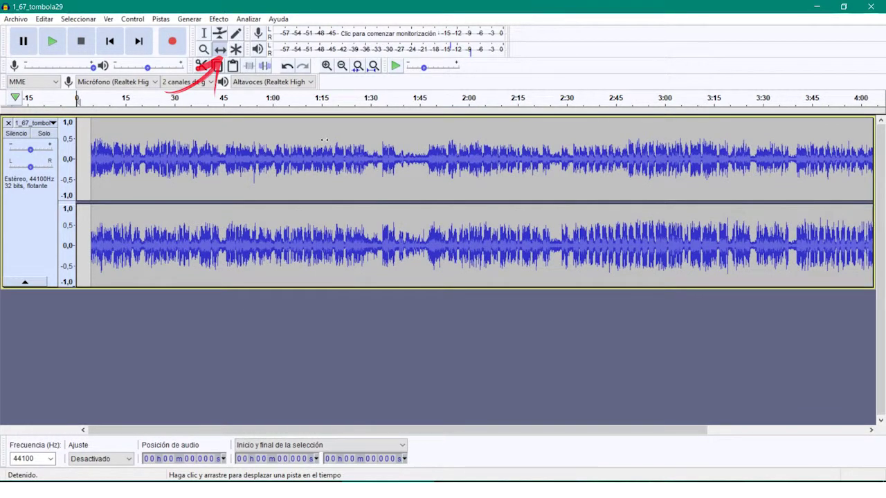
pyautogui.moveTo(358, 134); pyautogui.dragTo(204, 132)
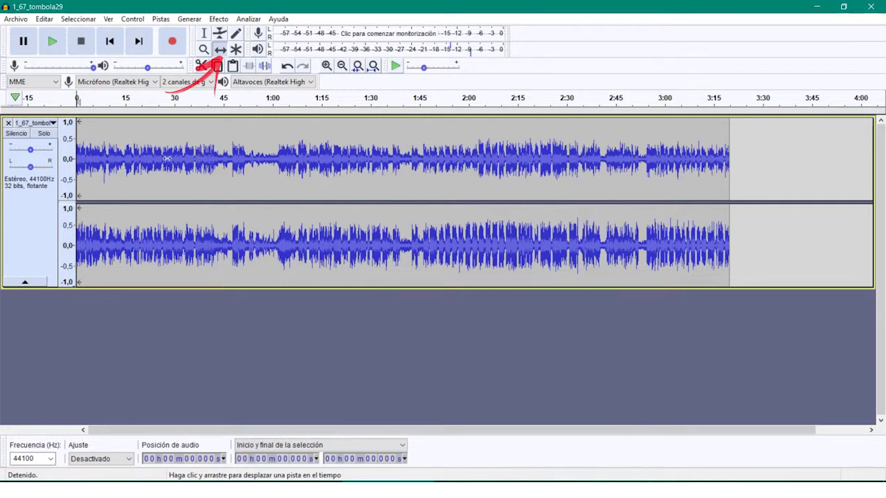
pyautogui.moveTo(166, 159); pyautogui.dragTo(316, 153)
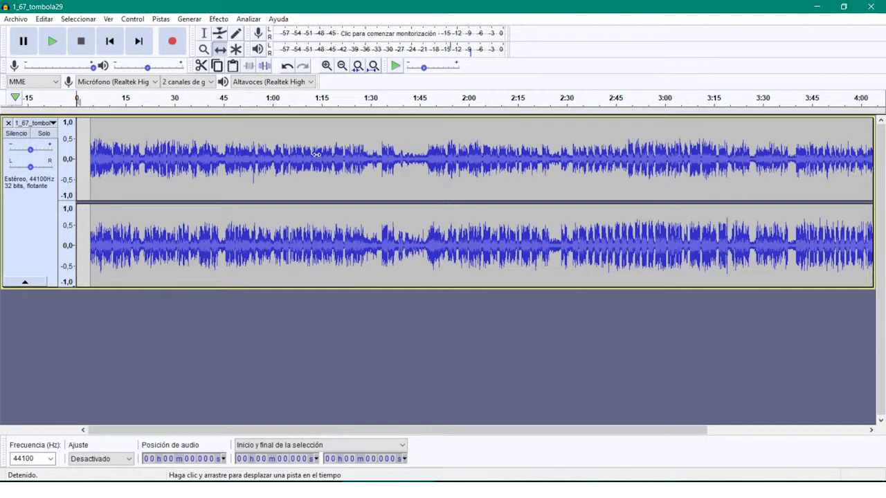
pyautogui.moveTo(285, 161); pyautogui.dragTo(274, 162)
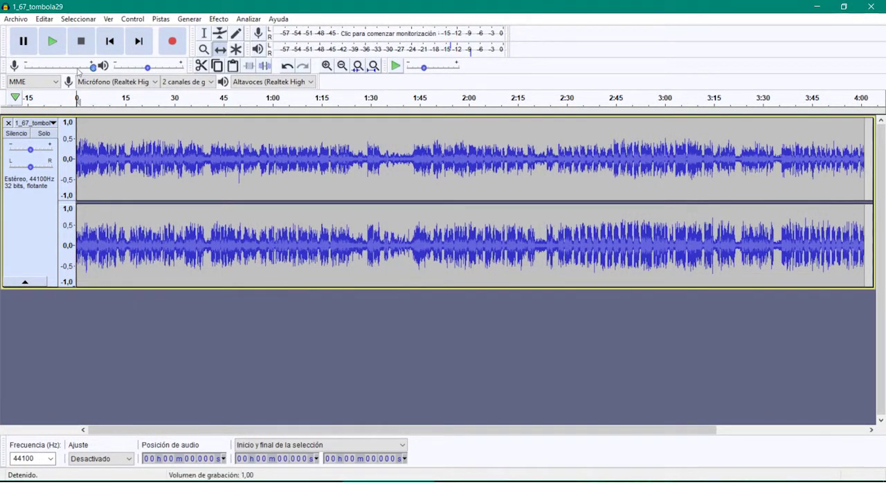
# - Play the track briefly from the start and from the quiet passage around 1:34, stopping playback each time
pyautogui.click(51, 42)
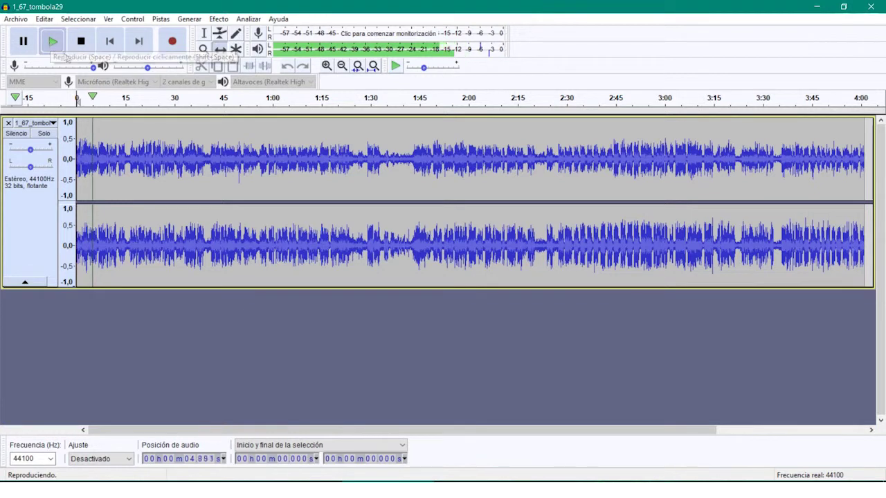
pyautogui.click(77, 43)
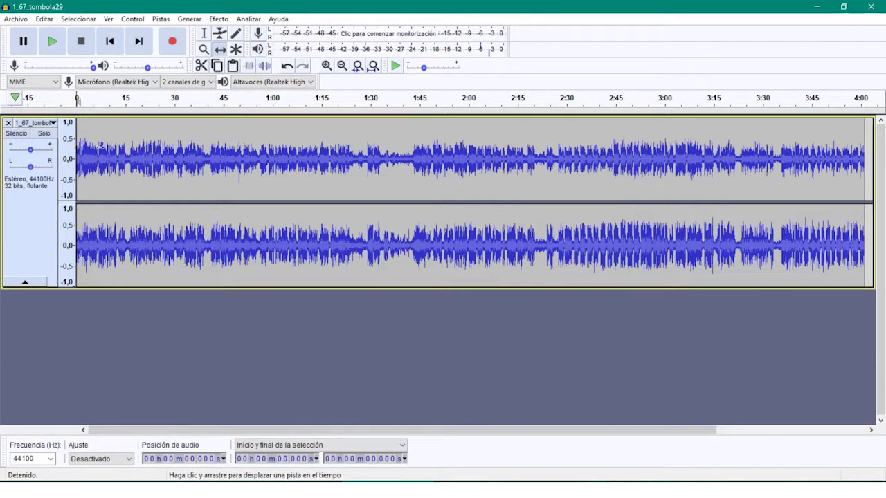
pyautogui.click(386, 100)
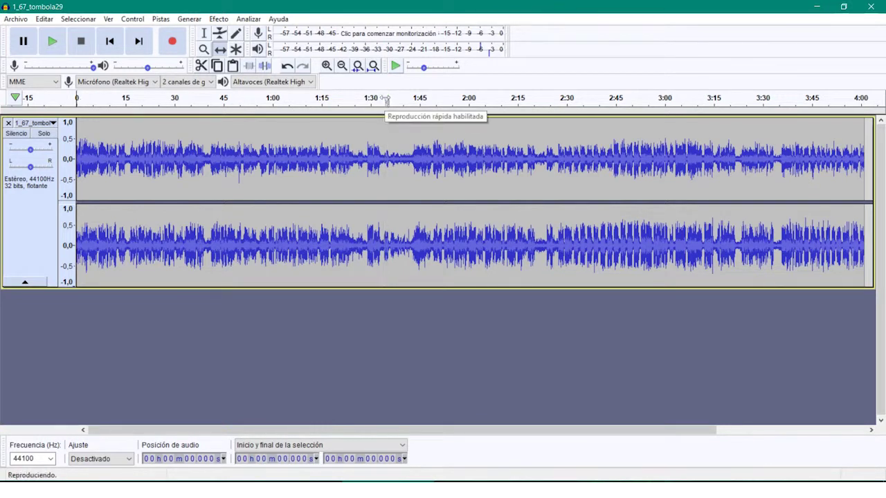
pyautogui.click(89, 50)
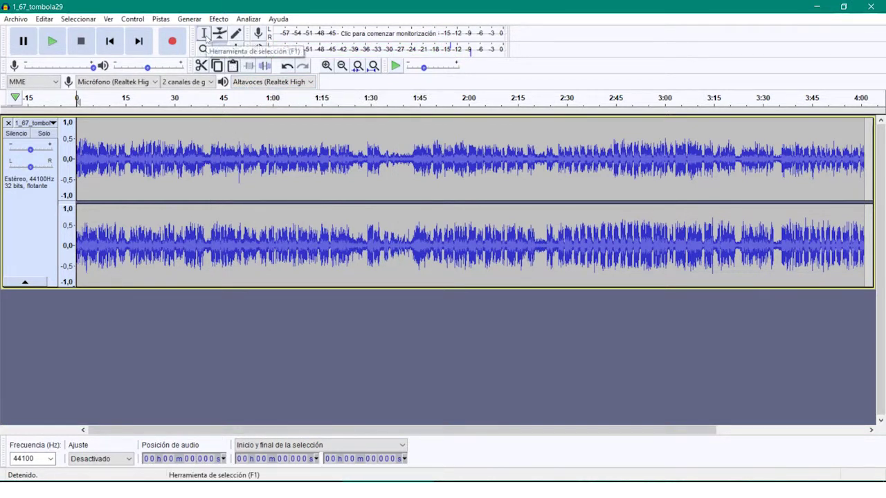
# - Select the quiet passage from about 1:33.6 to 1:42.2 and remove it with Split Cut
pyautogui.moveTo(409, 154); pyautogui.dragTo(382, 158)
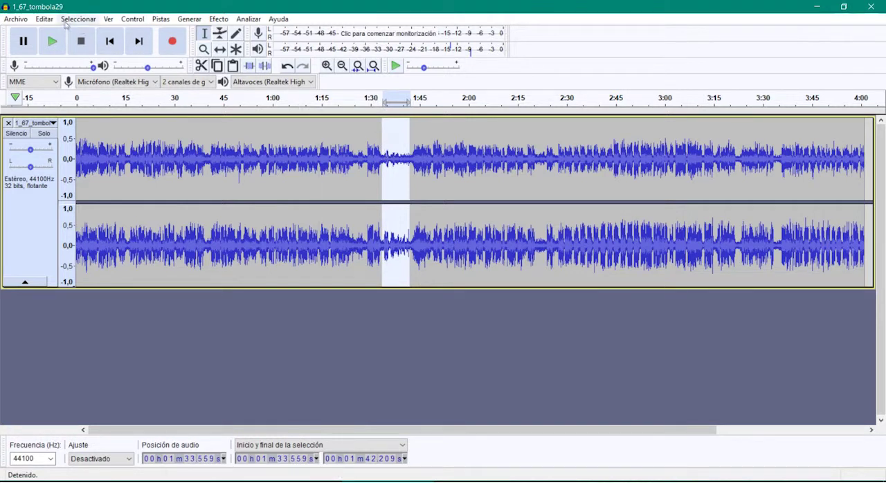
pyautogui.click(44, 19)
pyautogui.moveTo(80, 131)
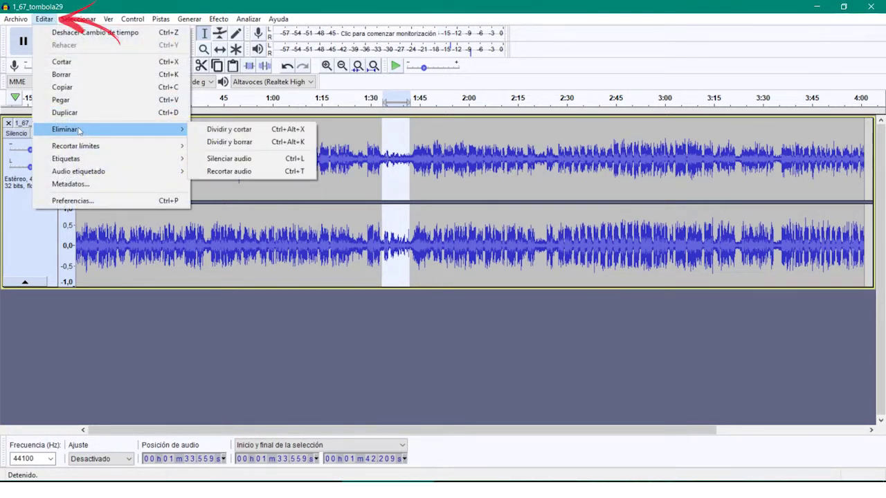
pyautogui.click(239, 132)
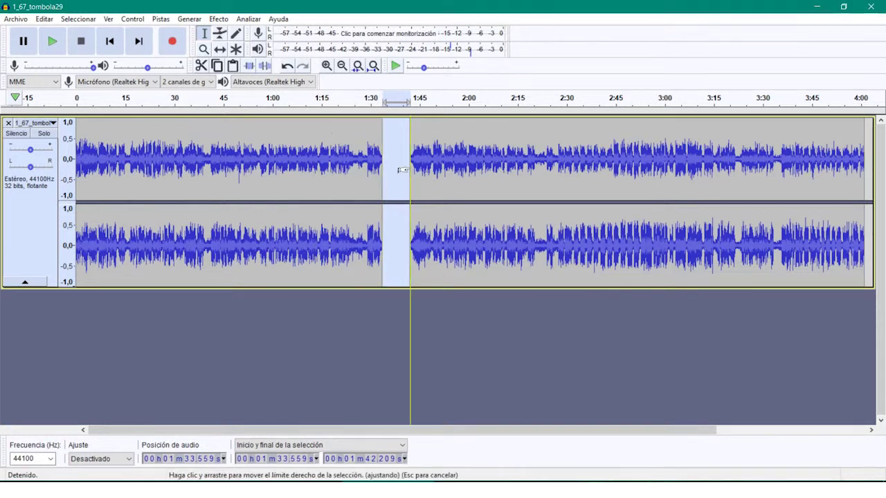
# - Try closing the gap by shifting the second clip against the first, and move it back to reopen the gap
pyautogui.click(219, 49)
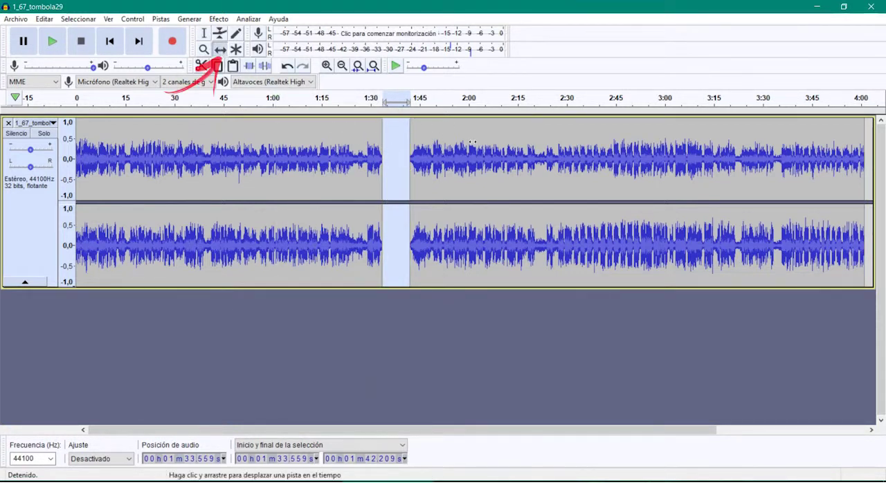
pyautogui.moveTo(470, 141); pyautogui.dragTo(445, 144)
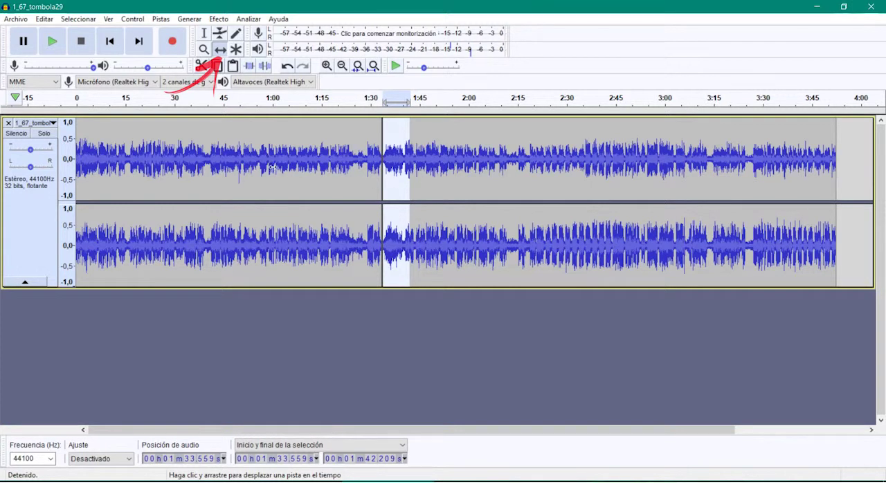
pyautogui.moveTo(456, 167); pyautogui.dragTo(467, 182)
pyautogui.moveTo(403, 175); pyautogui.dragTo(296, 166)
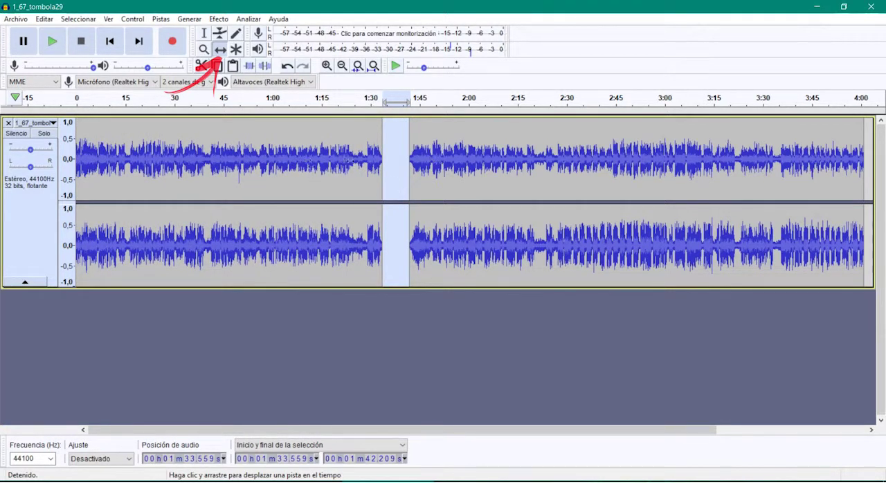
# - Move both clips together, join the second to the end of the first, and shift them to start at about 0:47
pyautogui.press('shift')
pyautogui.moveTo(208, 166)
pyautogui.mouseDown()
pyautogui.moveTo(392, 171)
pyautogui.moveTo(159, 172)
pyautogui.moveTo(398, 171)
pyautogui.moveTo(224, 168)
pyautogui.mouseUp()
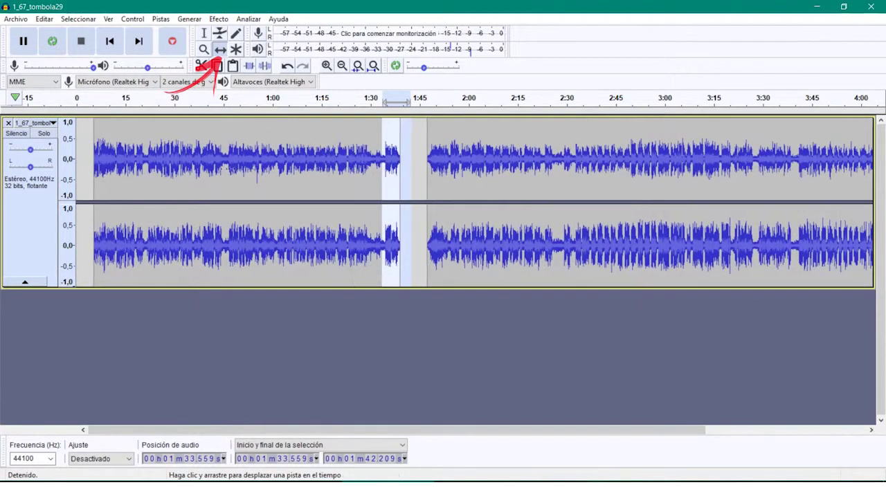
pyautogui.moveTo(496, 159); pyautogui.dragTo(470, 164)
pyautogui.moveTo(168, 166); pyautogui.dragTo(305, 164)
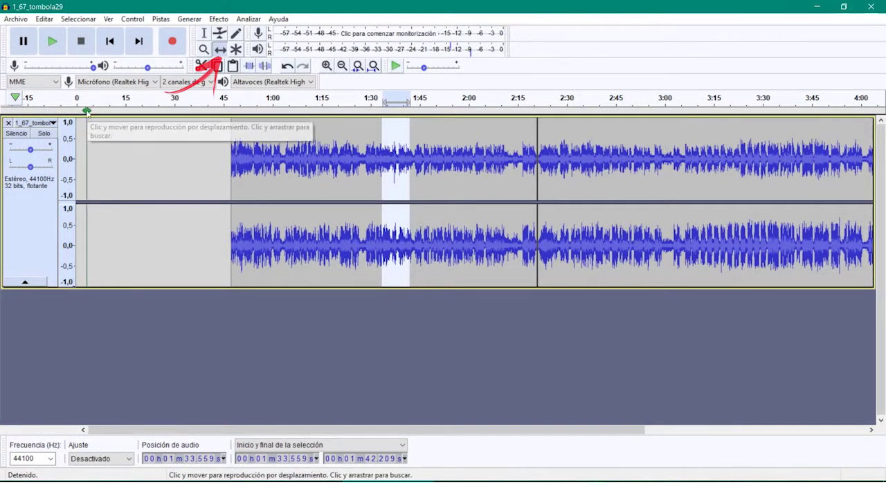
# - Paste the cut passage into the empty space before the clips, at about 2.6 seconds
pyautogui.click(89, 105)
pyautogui.press('space')
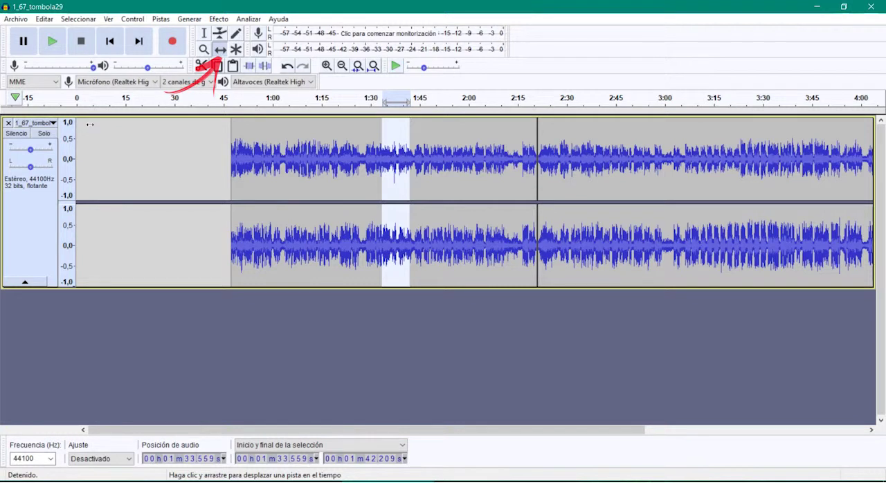
pyautogui.click(204, 33)
pyautogui.click(85, 123)
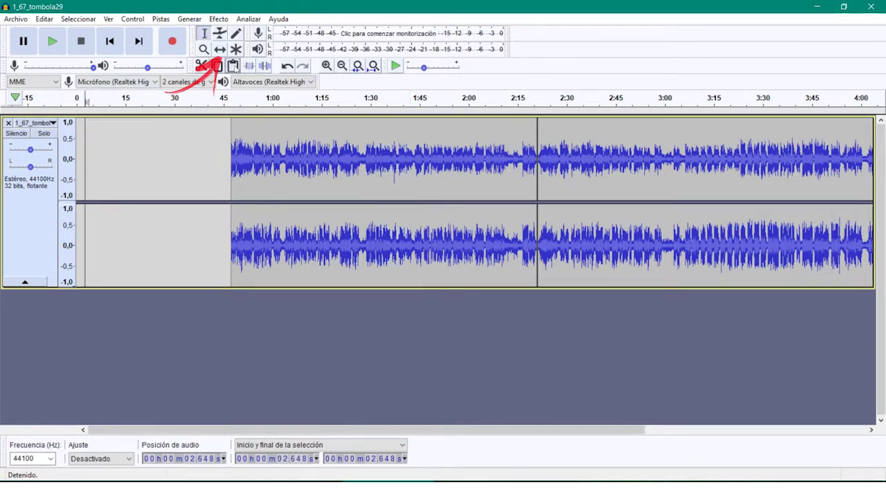
pyautogui.click(233, 66)
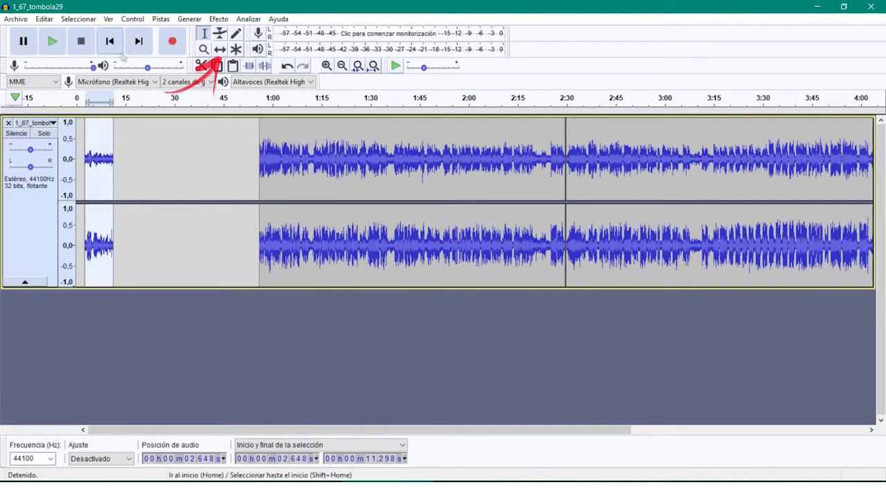
# - Shift the pasted passage to the start of the track and join the two longer clips directly behind it
pyautogui.click(220, 49)
pyautogui.moveTo(98, 149)
pyautogui.mouseDown()
pyautogui.moveTo(124, 149)
pyautogui.moveTo(97, 149)
pyautogui.mouseUp()
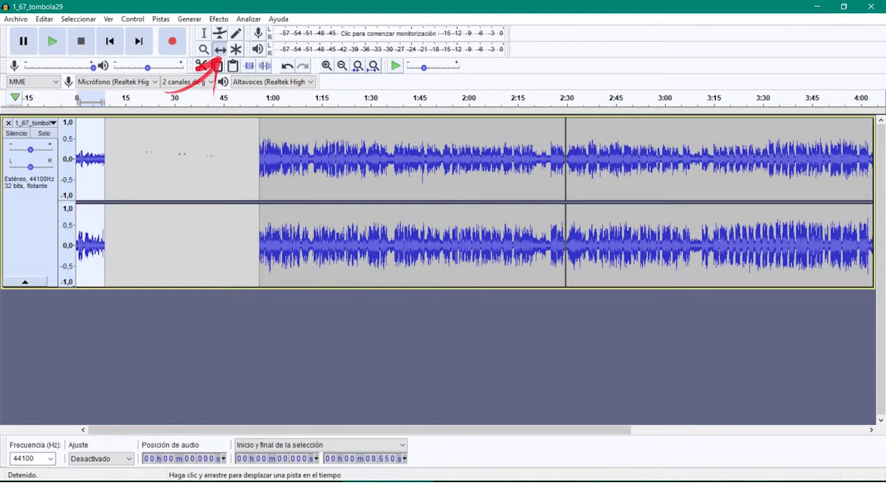
pyautogui.moveTo(429, 159); pyautogui.dragTo(274, 159)
pyautogui.moveTo(621, 153); pyautogui.dragTo(497, 148)
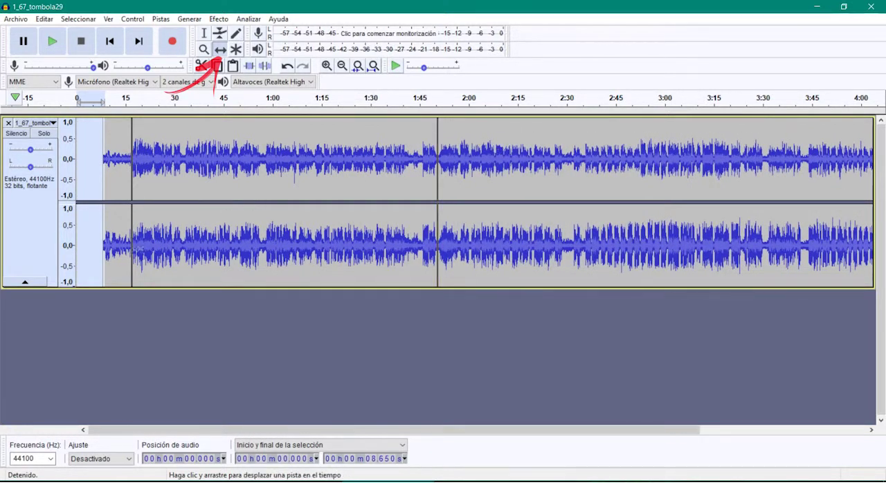
pyautogui.moveTo(202, 164)
pyautogui.mouseDown()
pyautogui.moveTo(180, 165)
pyautogui.moveTo(210, 165)
pyautogui.mouseUp()
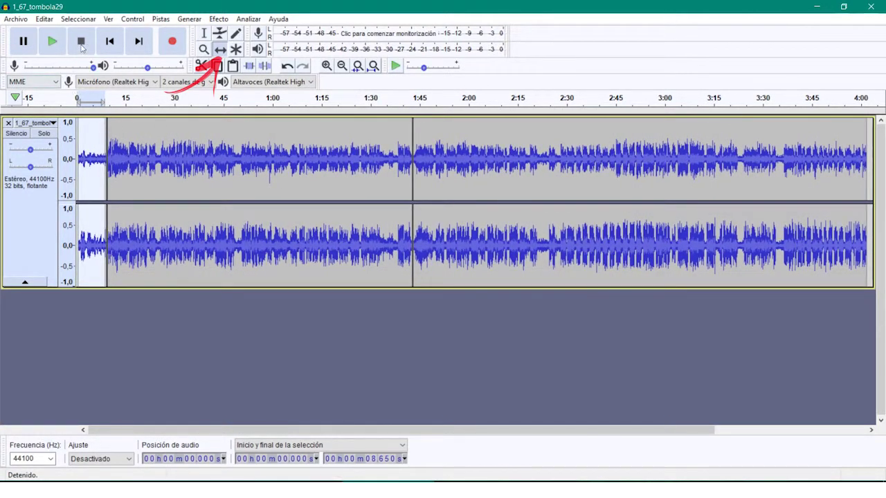
# - Play the rearranged track from the beginning through the first join, and stop playback
pyautogui.click(109, 41)
pyautogui.press('space')
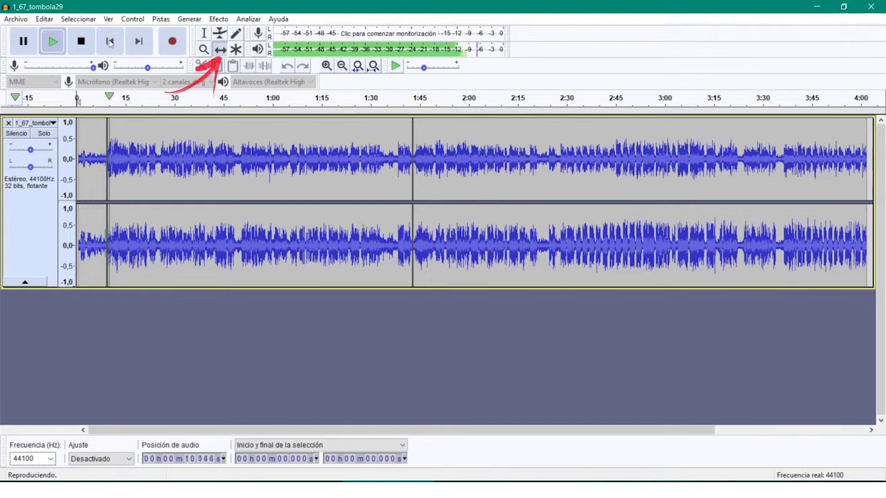
pyautogui.click(82, 42)
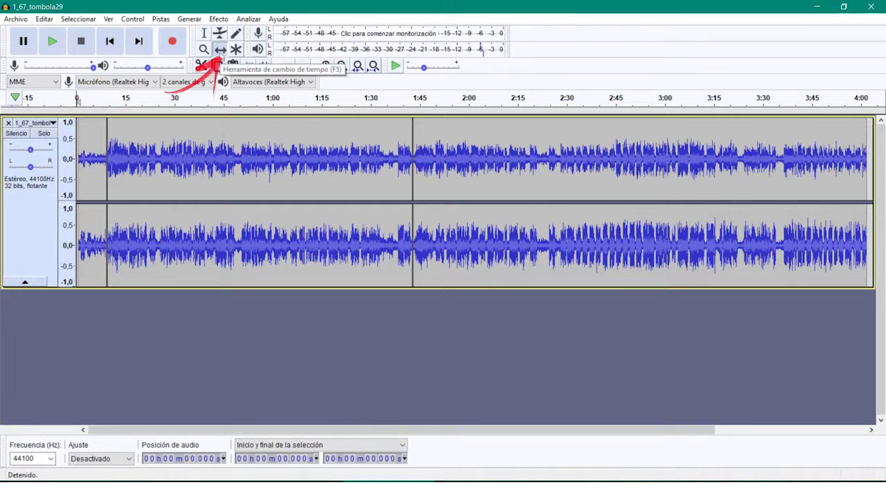
# - Separate the three clips with the Time Shift tool so they start at about 0:13, 0:40 and 2:37
pyautogui.moveTo(519, 159); pyautogui.dragTo(755, 160)
pyautogui.moveTo(277, 159); pyautogui.dragTo(569, 152)
pyautogui.moveTo(99, 182); pyautogui.dragTo(115, 167)
pyautogui.moveTo(416, 149); pyautogui.dragTo(284, 148)
pyautogui.moveTo(731, 145); pyautogui.dragTo(674, 146)
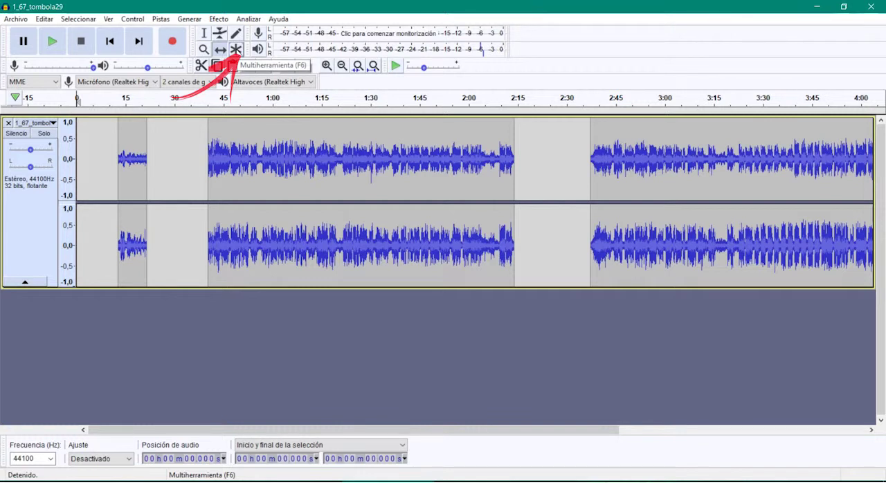
# - Activate the Multi-Tool and select the middle clip's audio from about 0:53.5 to 1:49.8
pyautogui.click(235, 50)
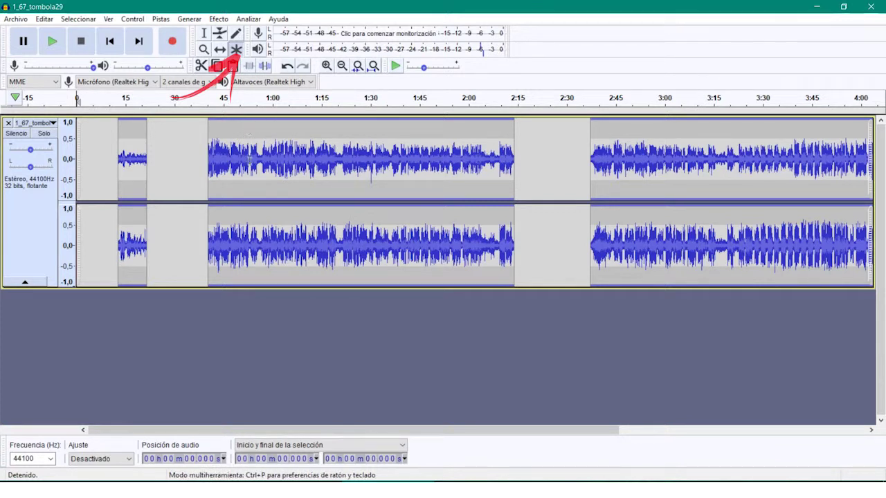
pyautogui.moveTo(260, 131); pyautogui.dragTo(437, 131)
pyautogui.moveTo(238, 132); pyautogui.dragTo(434, 131)
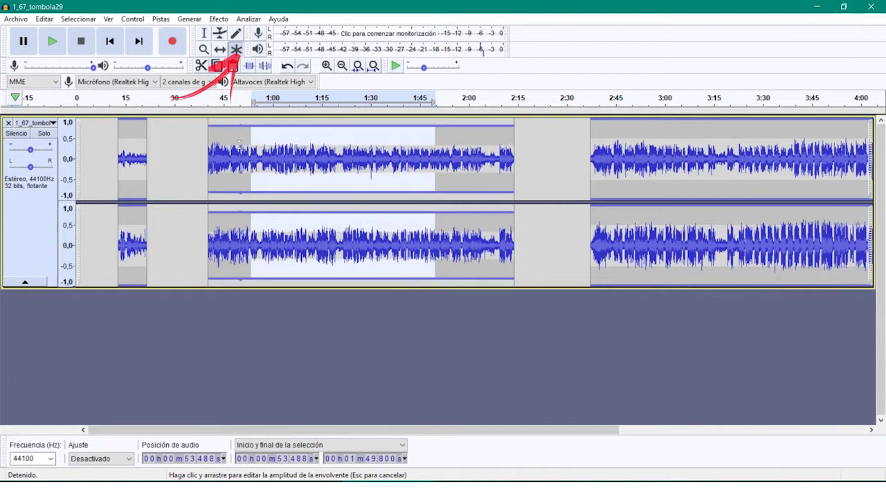
# - Shape the middle clip's volume envelope with alternating dips and peaks up to about 1:17, and shift the clip about 0.7 seconds later
pyautogui.moveTo(239, 139)
pyautogui.mouseDown()
pyautogui.moveTo(245, 121)
pyautogui.moveTo(323, 133)
pyautogui.moveTo(327, 123)
pyautogui.mouseUp()
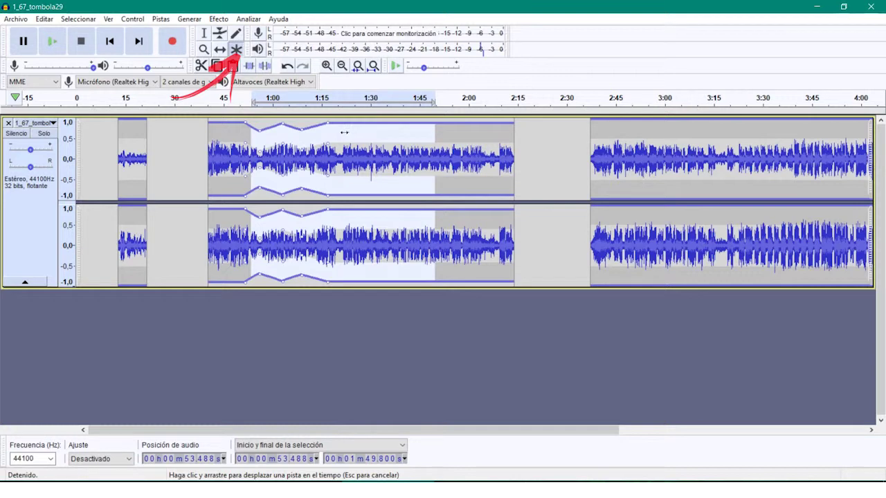
pyautogui.moveTo(344, 131)
pyautogui.mouseDown()
pyautogui.moveTo(394, 132)
pyautogui.moveTo(281, 143)
pyautogui.moveTo(409, 142)
pyautogui.moveTo(292, 142)
pyautogui.moveTo(385, 139)
pyautogui.moveTo(302, 139)
pyautogui.moveTo(355, 138)
pyautogui.moveTo(331, 140)
pyautogui.moveTo(344, 138)
pyautogui.mouseUp()
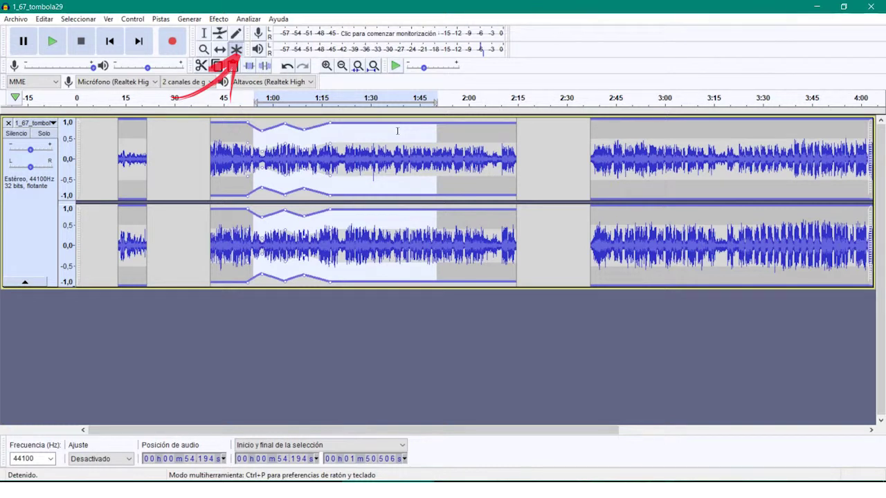
# - Zoom the timeline out to view all three clips in full, and zoom back in to the original scale
pyautogui.hotkey('ctrl', '3')
pyautogui.hotkey('ctrl', '3')
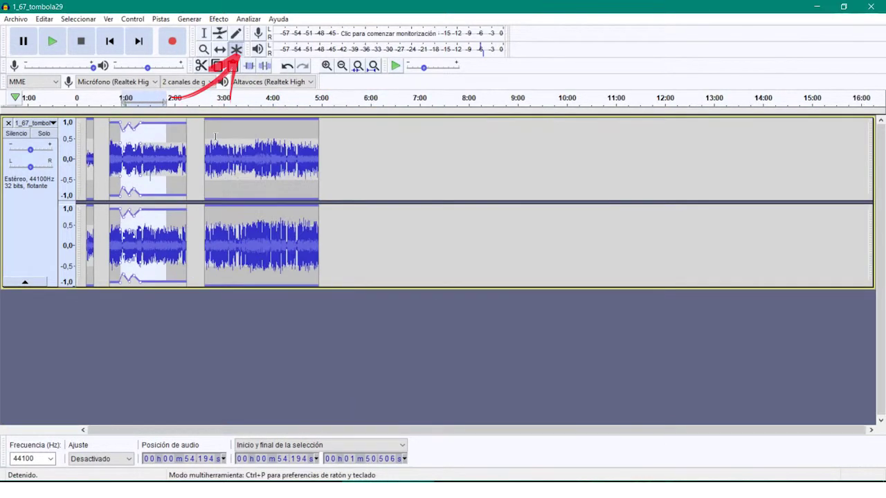
pyautogui.hotkey('ctrl', '3')
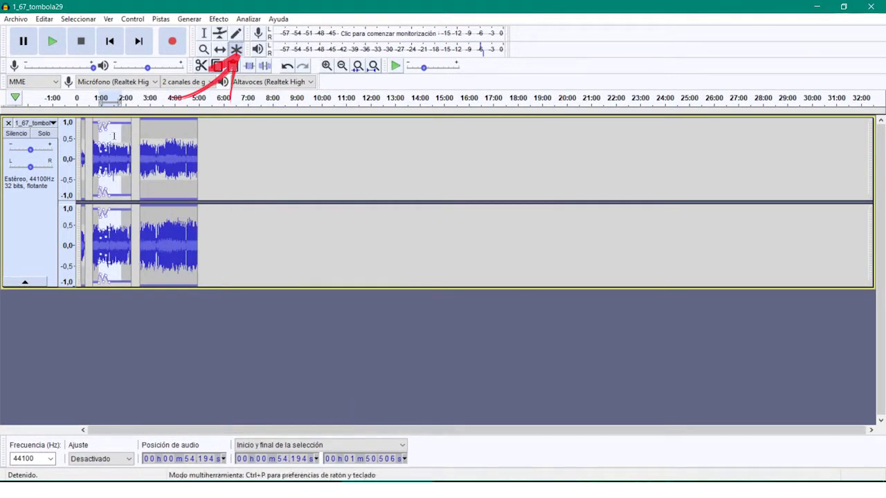
pyautogui.hotkey('ctrl', '3')
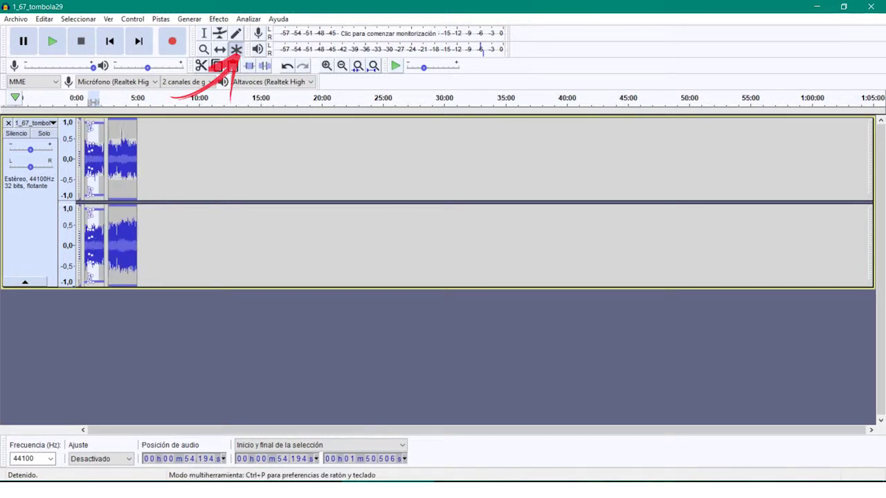
pyautogui.hotkey('ctrl', '3')
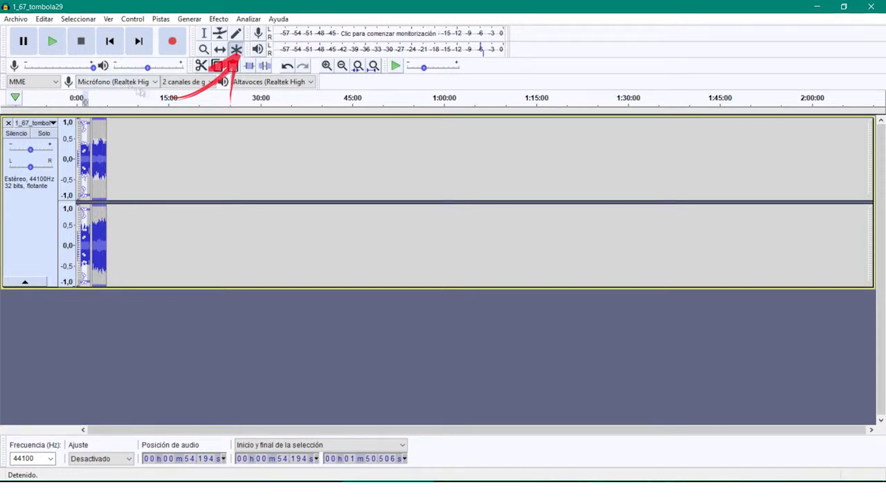
pyautogui.doubleClick(327, 65)
pyautogui.click(327, 65)
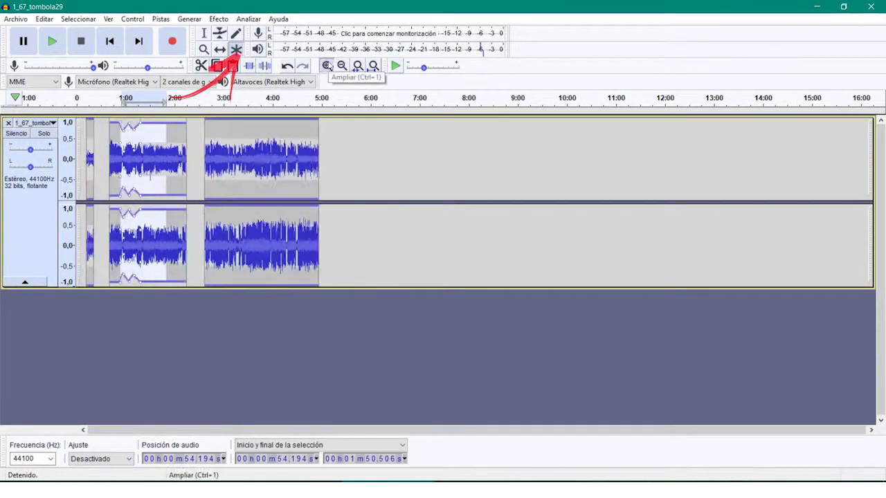
pyautogui.doubleClick(326, 65)
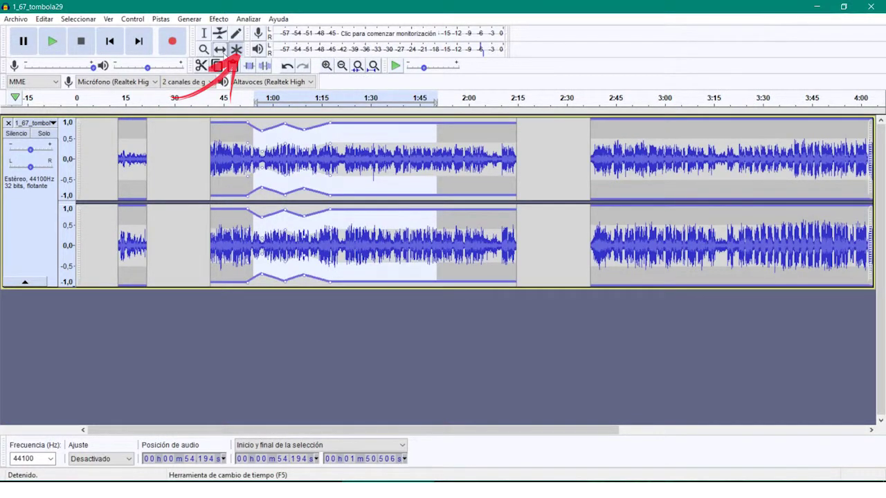
# - Lower the envelope near the middle clip's beginning with the Multi-Tool, and select its audio from about 1:08.8 to 1:24.4
pyautogui.click(220, 52)
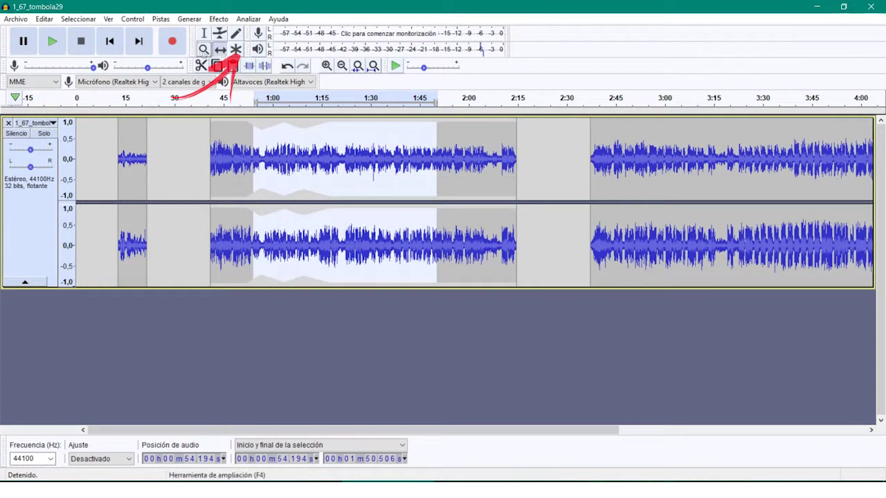
pyautogui.click(236, 50)
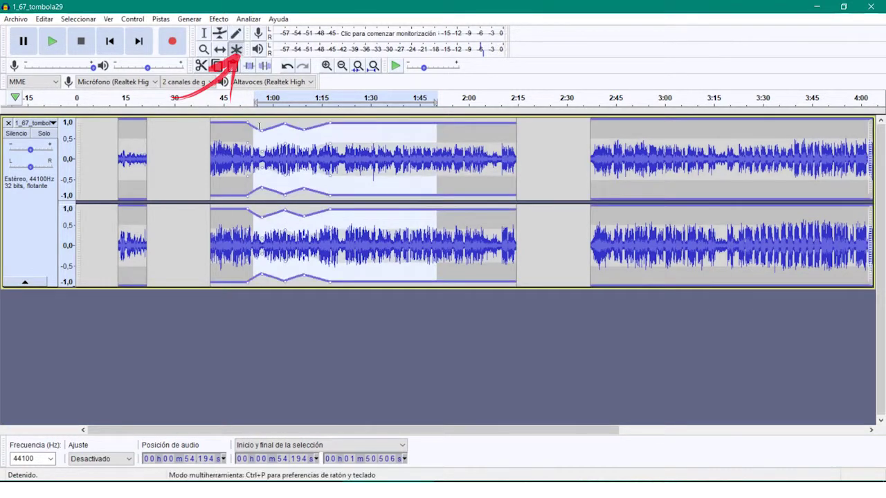
pyautogui.moveTo(229, 127); pyautogui.dragTo(229, 126)
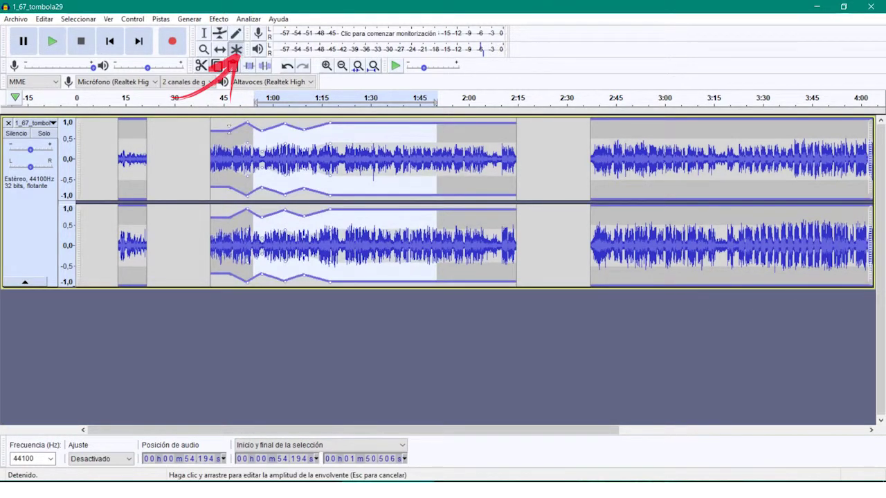
pyautogui.moveTo(351, 133); pyautogui.dragTo(305, 133)
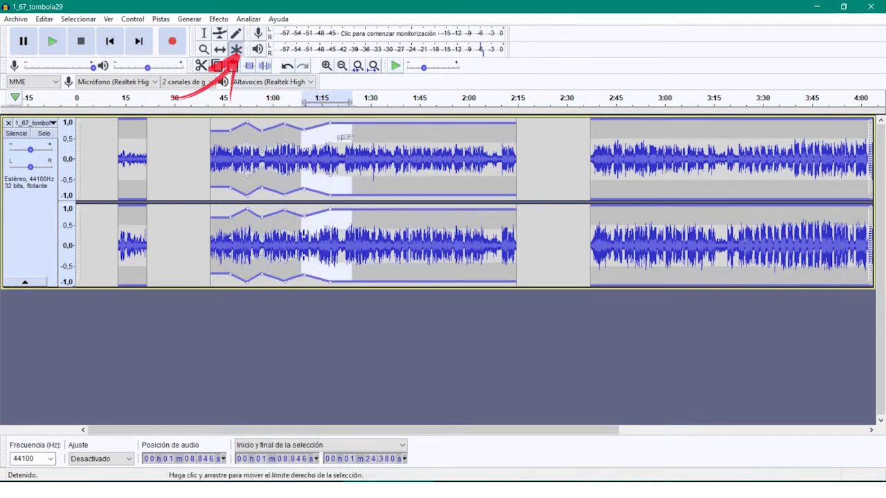